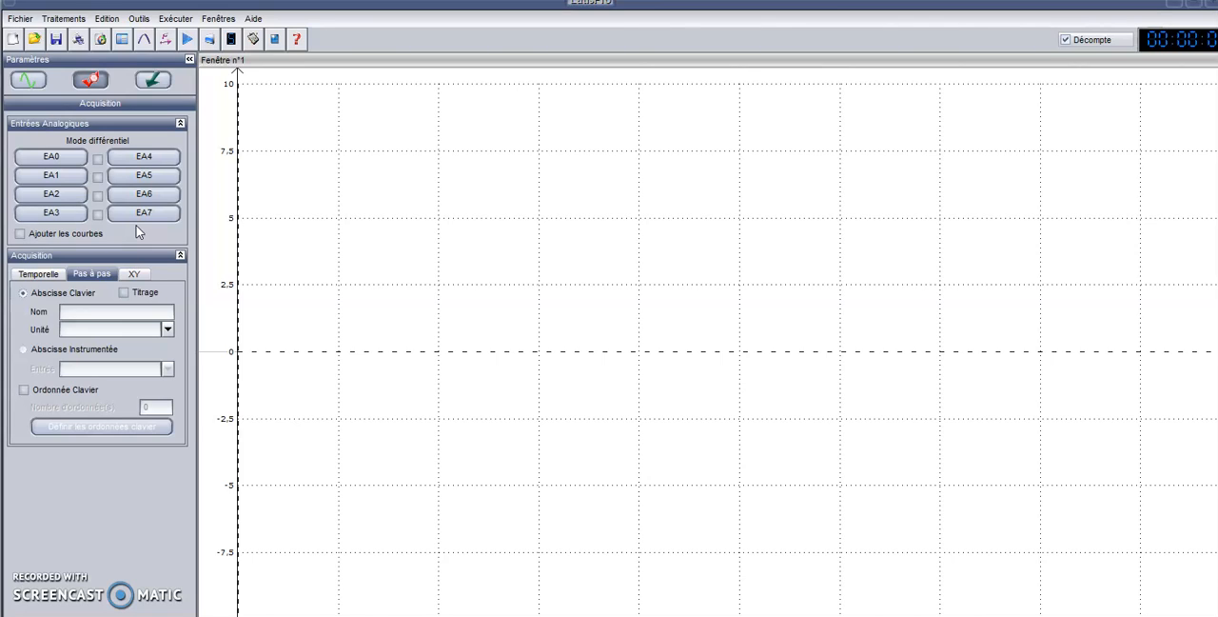
Step: Open the spreadsheet and create a new variable named Cm
click(122, 39)
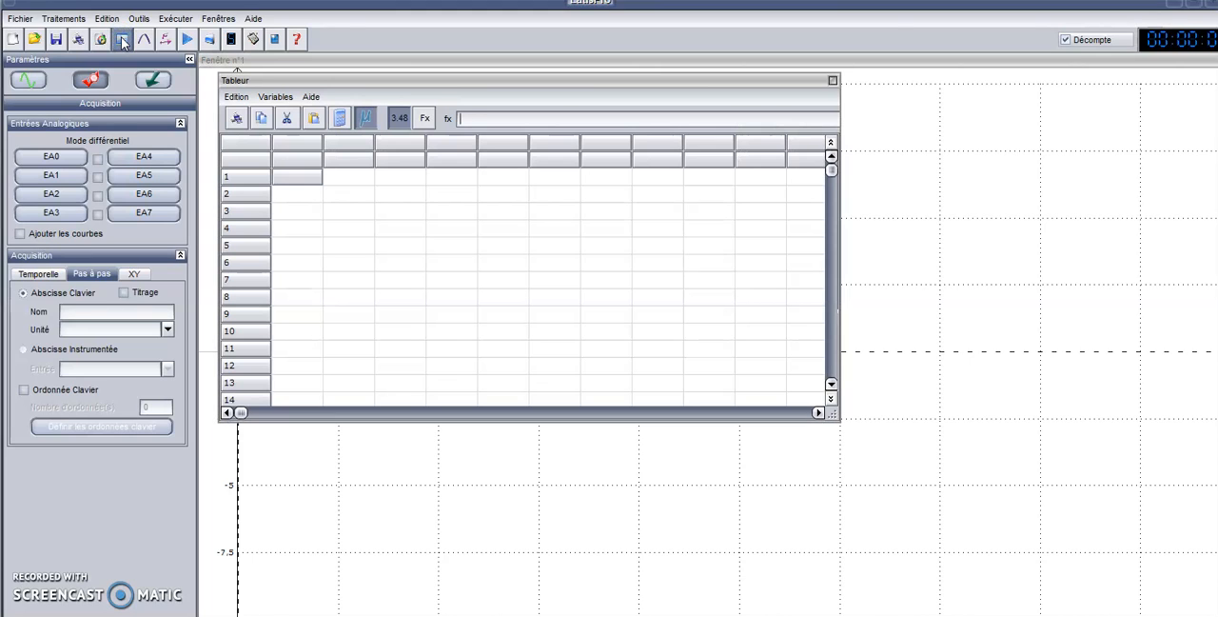
click(269, 98)
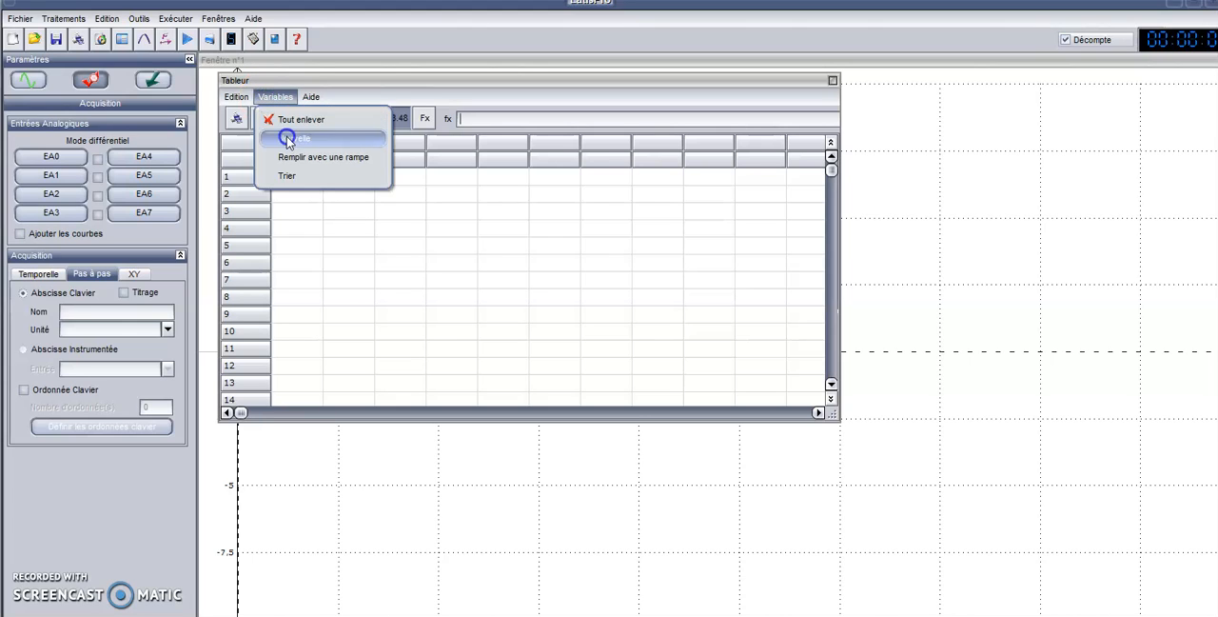
click(286, 138)
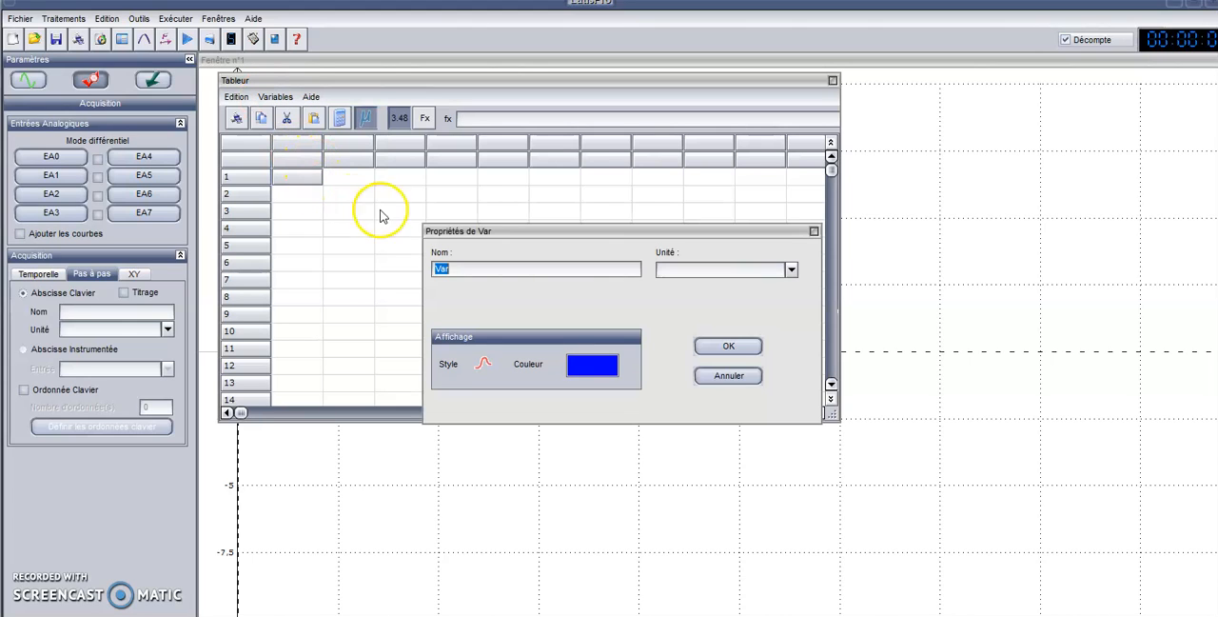
text(Cm)
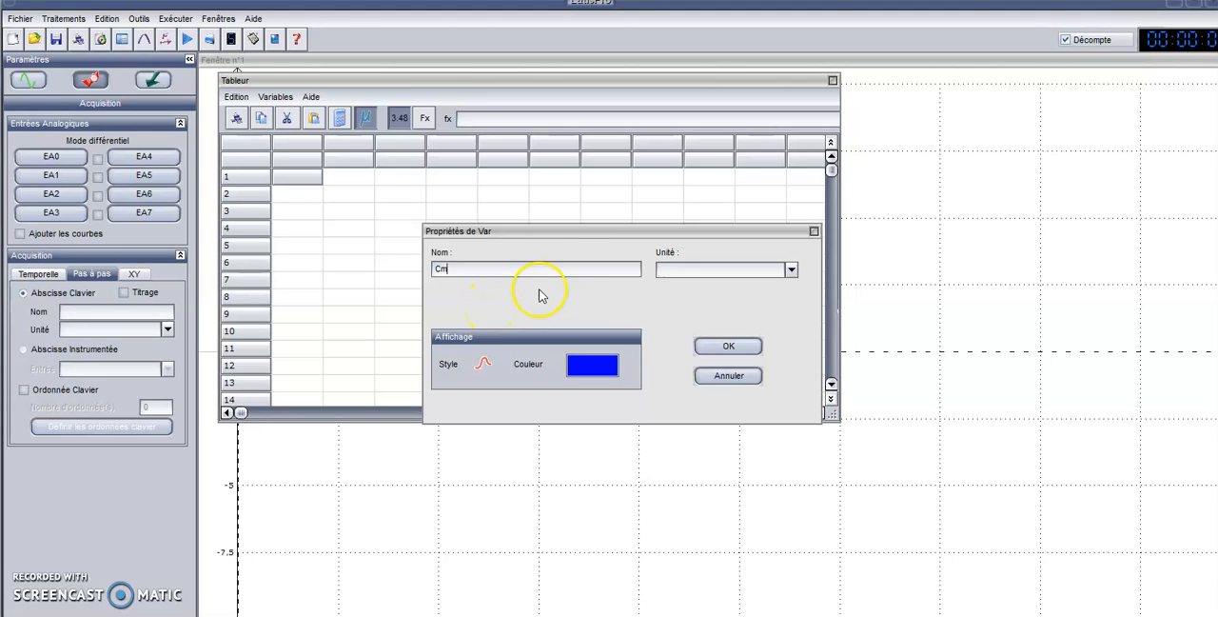
click(733, 346)
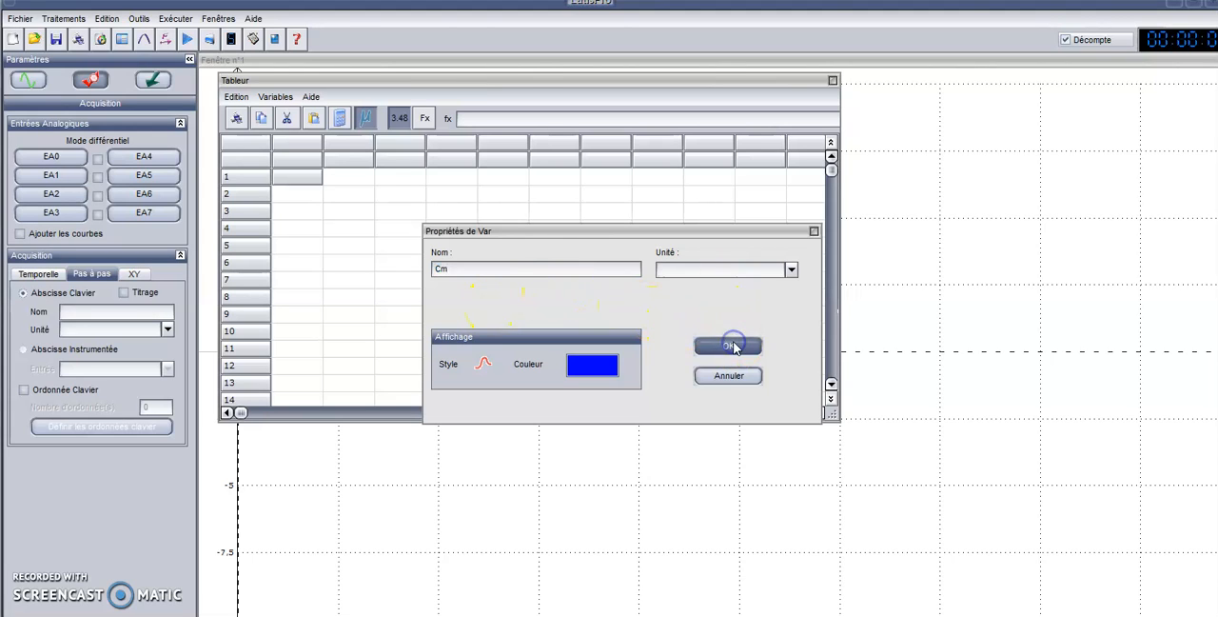
Step: Create a second variable named A in the column beside Cm
click(346, 143)
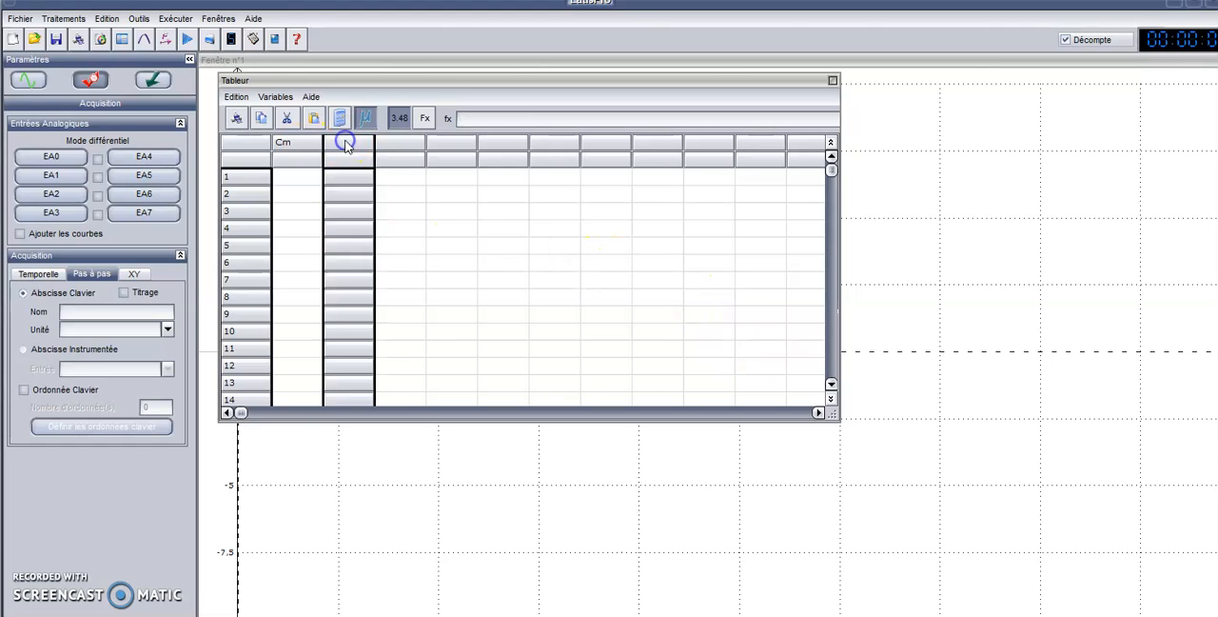
click(271, 98)
click(284, 143)
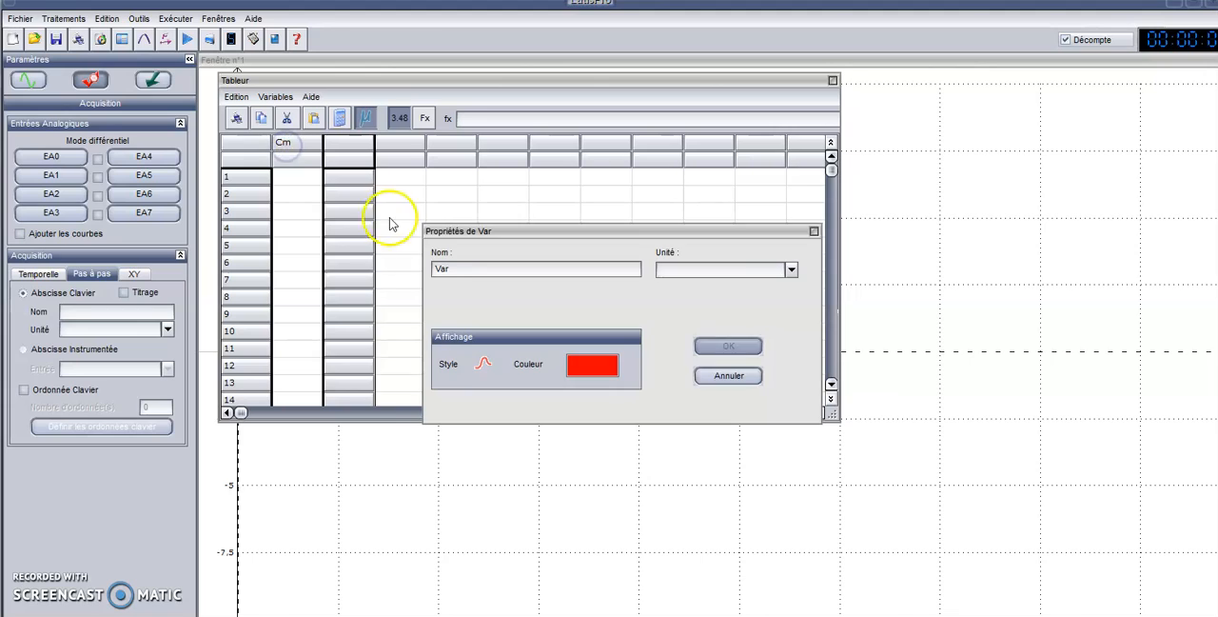
double_click(456, 271)
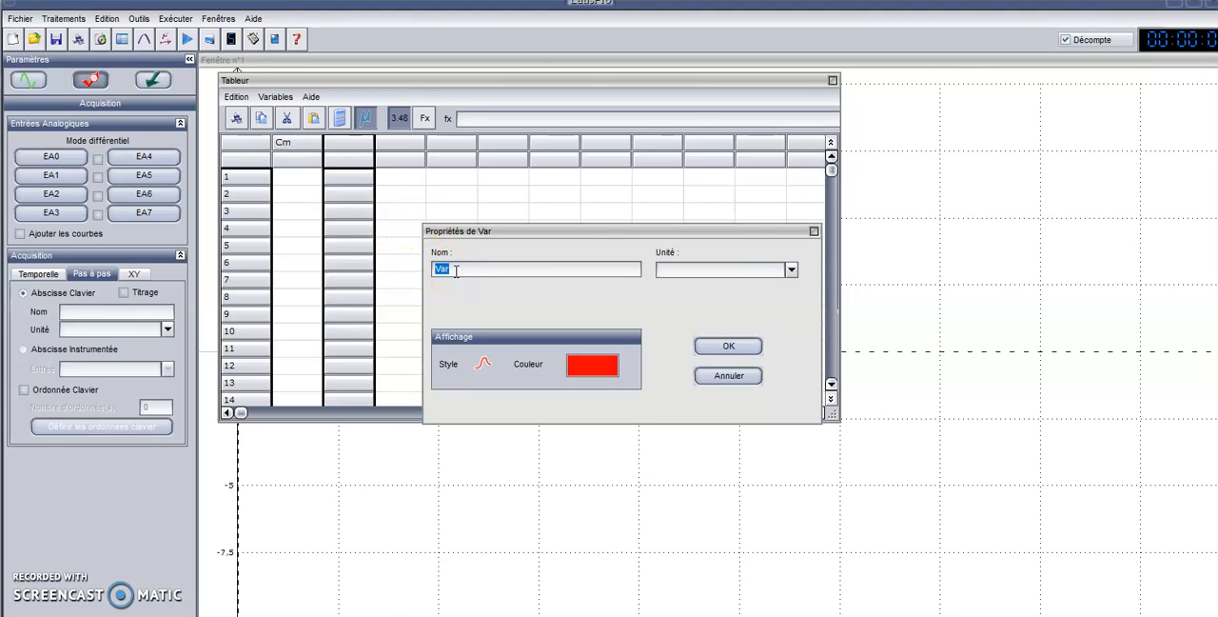
click(728, 345)
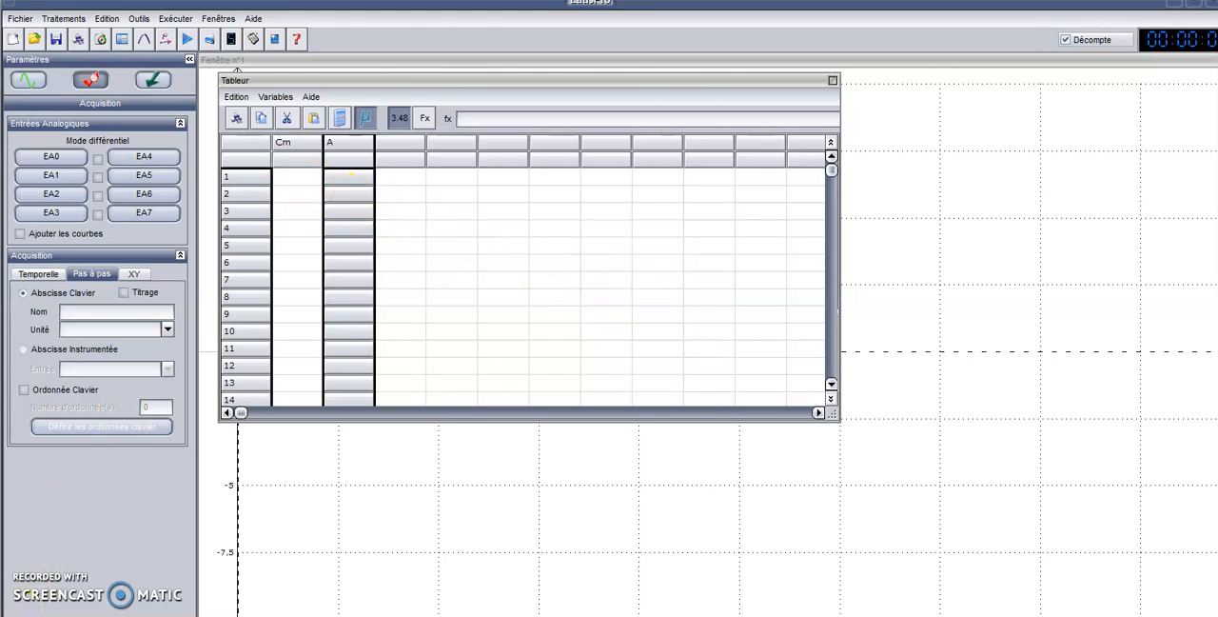
Step: Fill Cm with 0, 2, 4, 6, 8, 10 and A with 0, 0.38, 0.72, 1.25, 1.62, 1.77, and leave the spreadsheet
click(295, 180)
text(0)
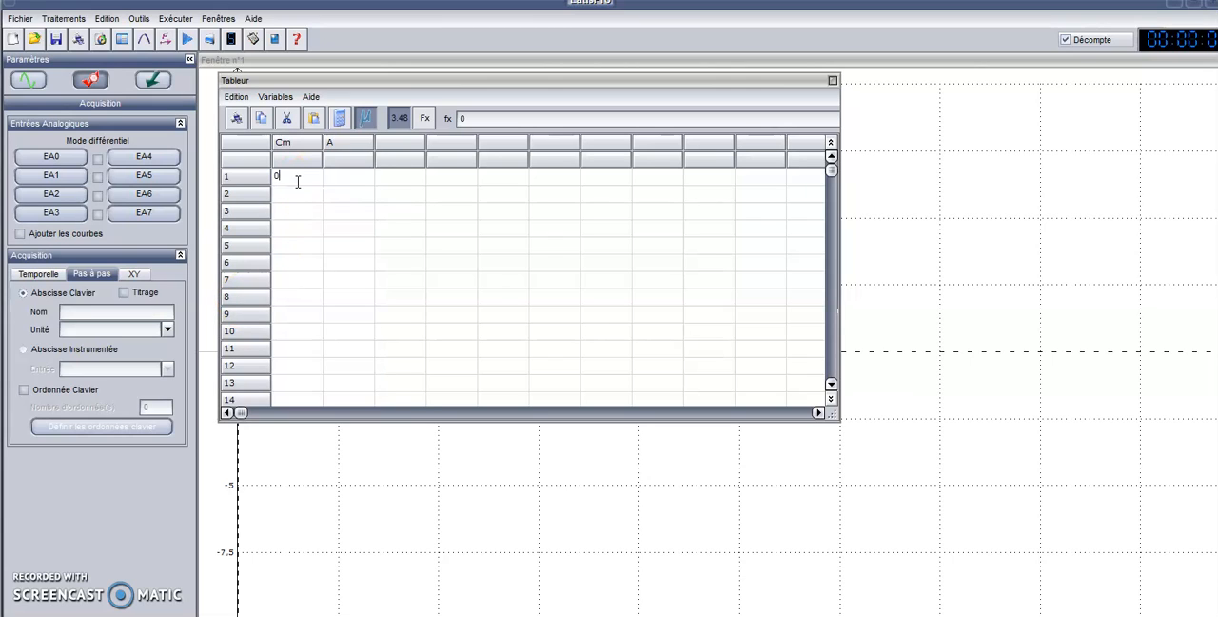
key(Tab)
text(0)
click(77, 494)
click(295, 265)
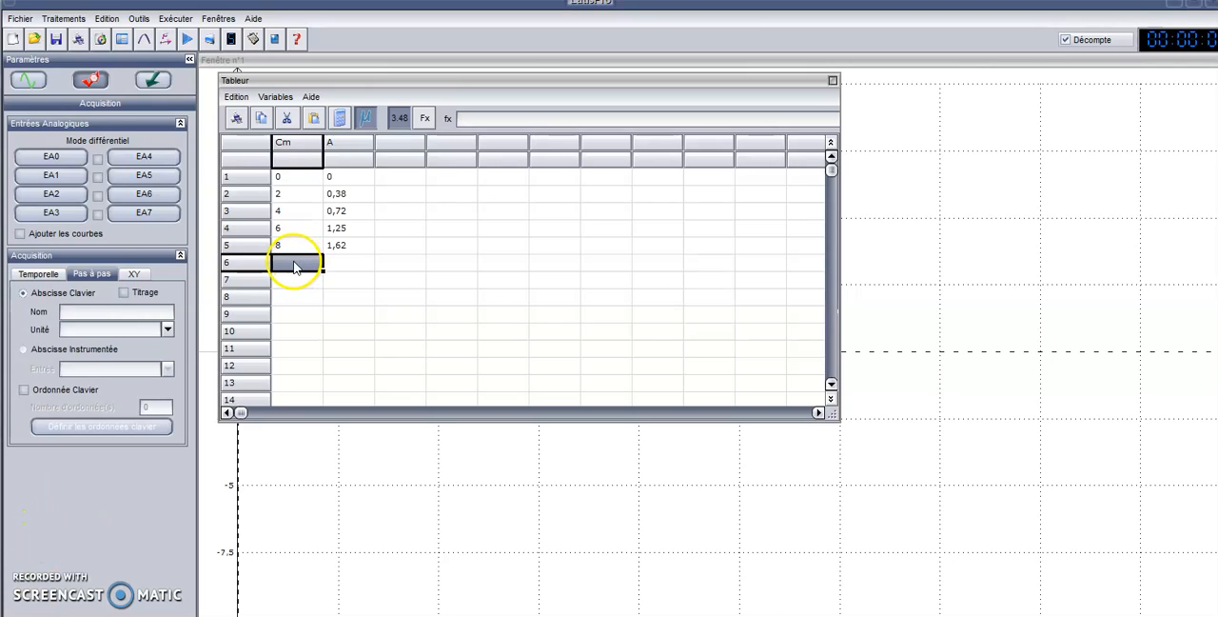
click(295, 266)
text(10)
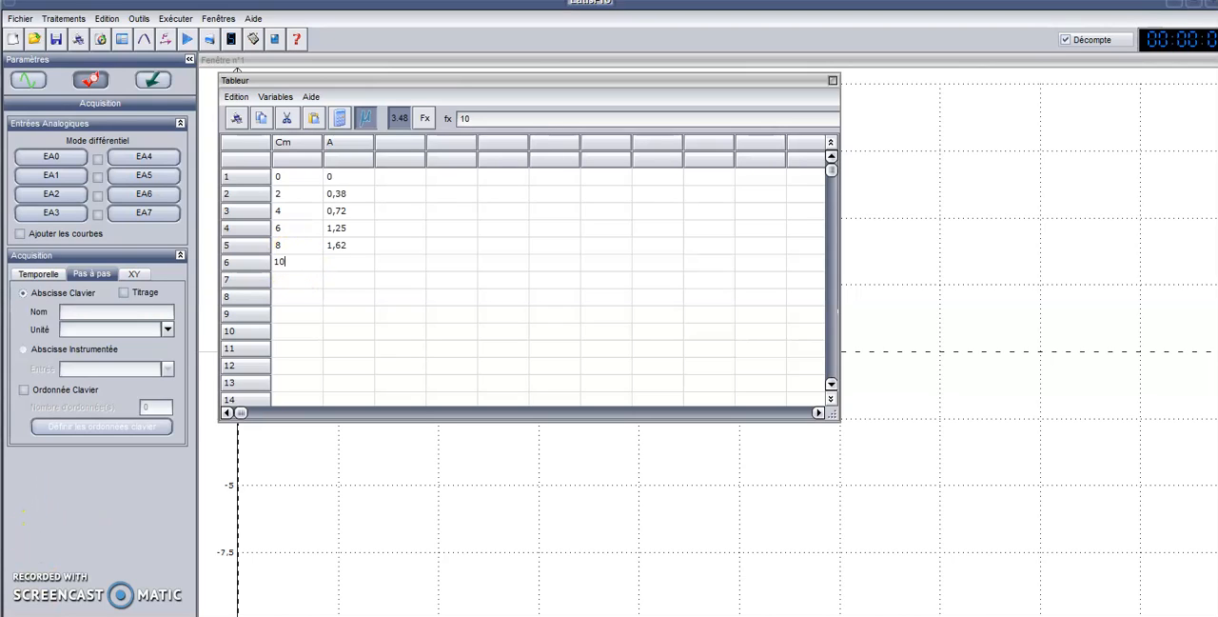
key(Tab)
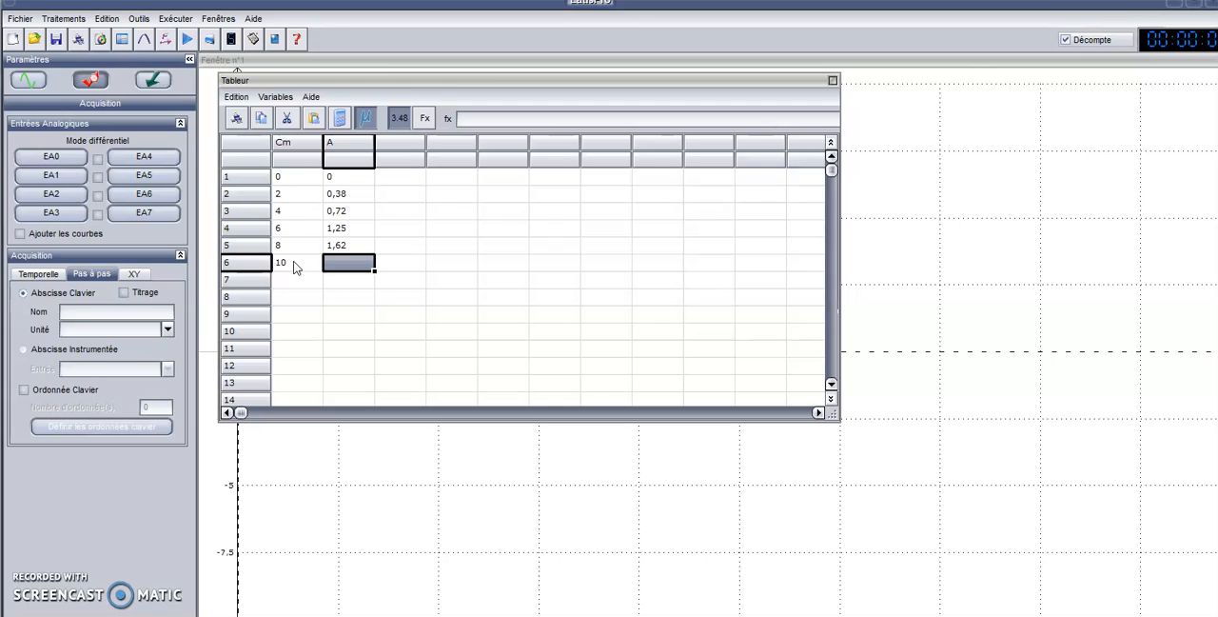
text(1.77)
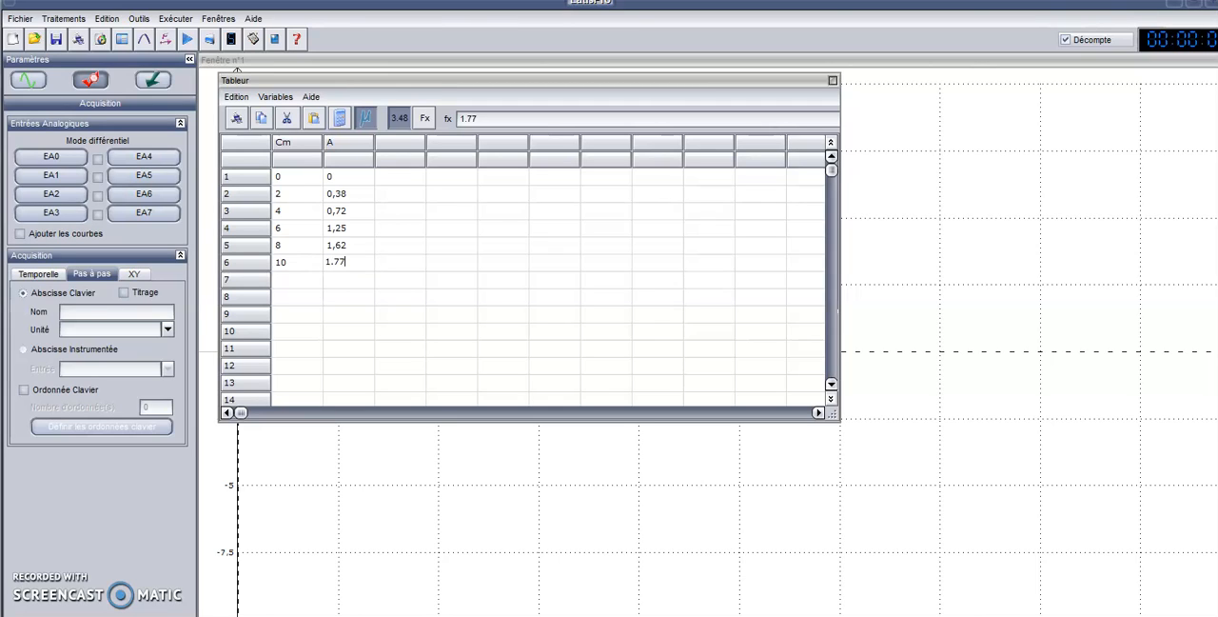
key(Return)
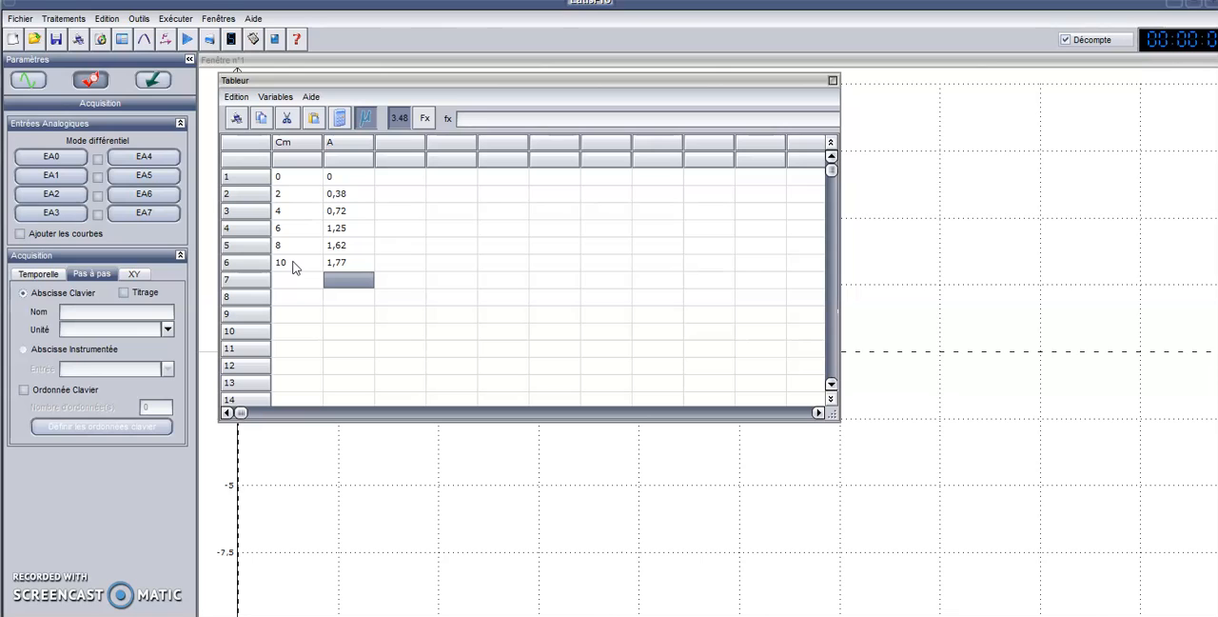
click(1048, 300)
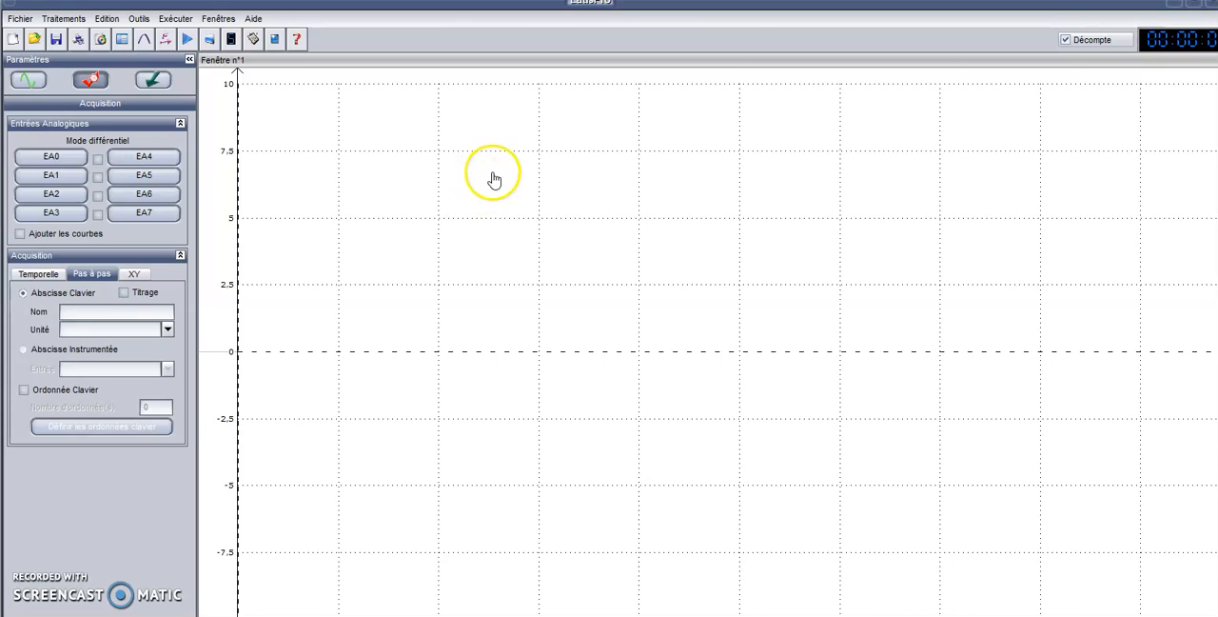
Step: Show the list of curves and place Cm and A on the graph's ordinate axis
click(29, 83)
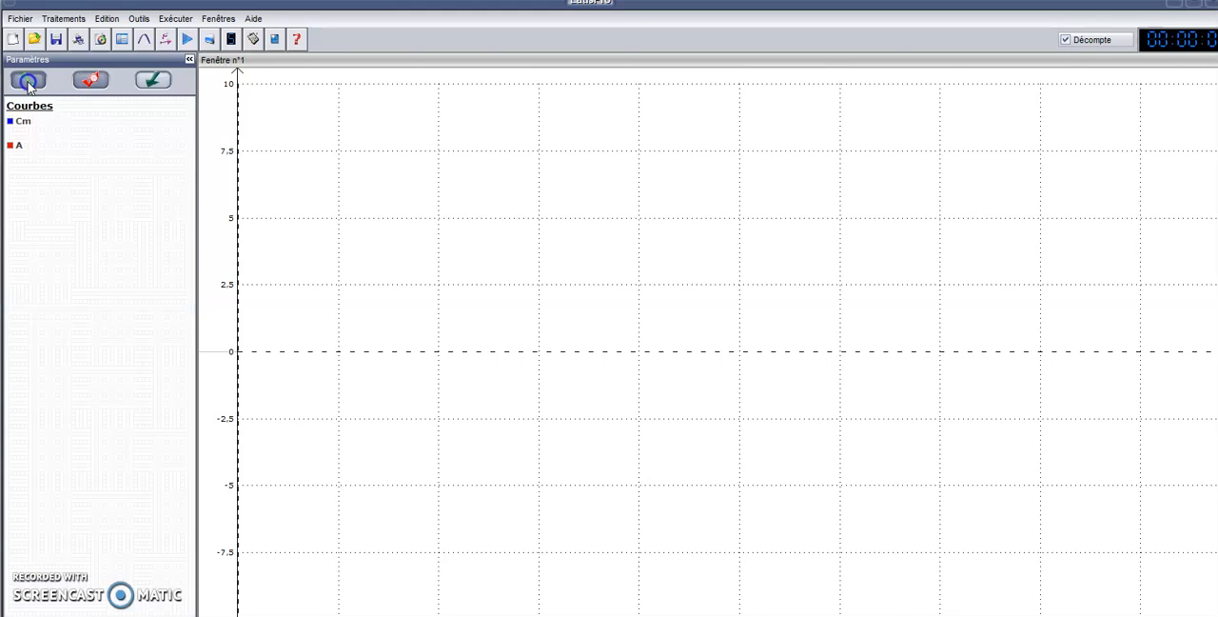
click(33, 185)
click(18, 143)
click(17, 129)
drag(18, 128, 1174, 381)
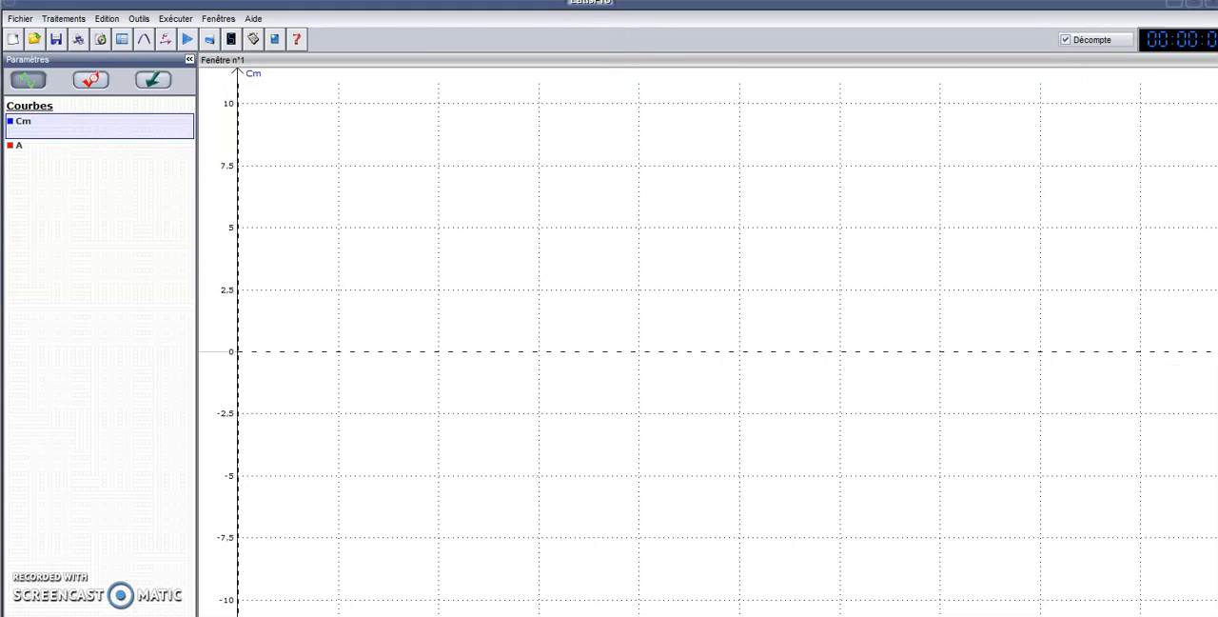
drag(15, 147, 217, 92)
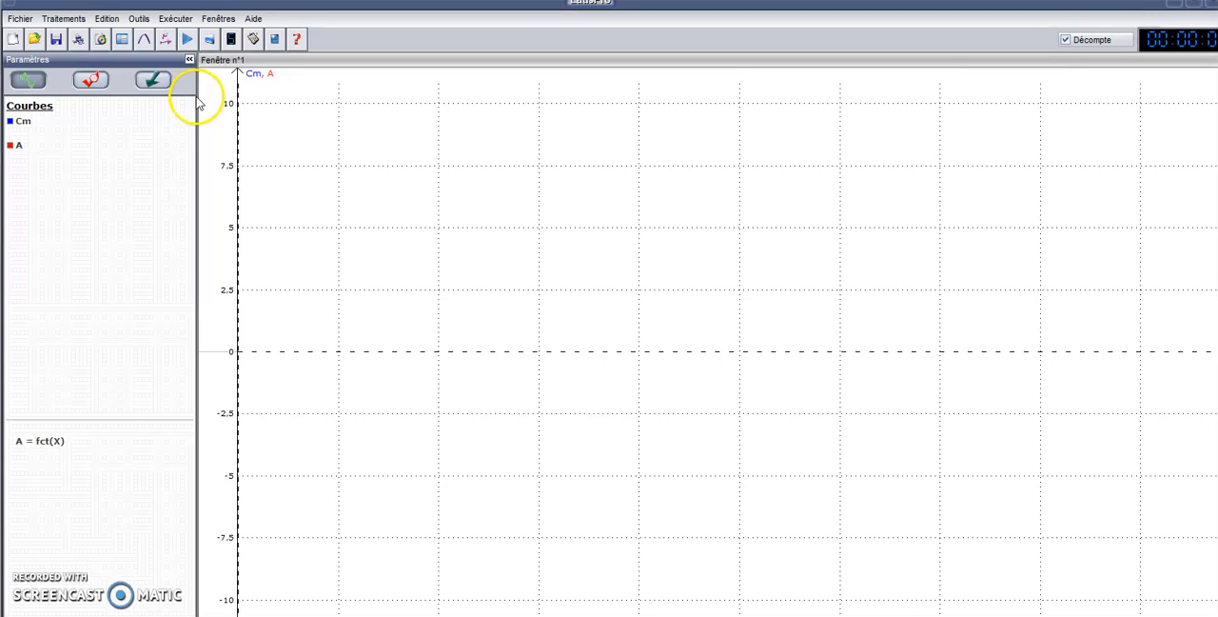
Step: Remove Cm from the ordinate axis and assign it to the abscissa to plot A as a function of Cm
right_click(255, 80)
click(274, 112)
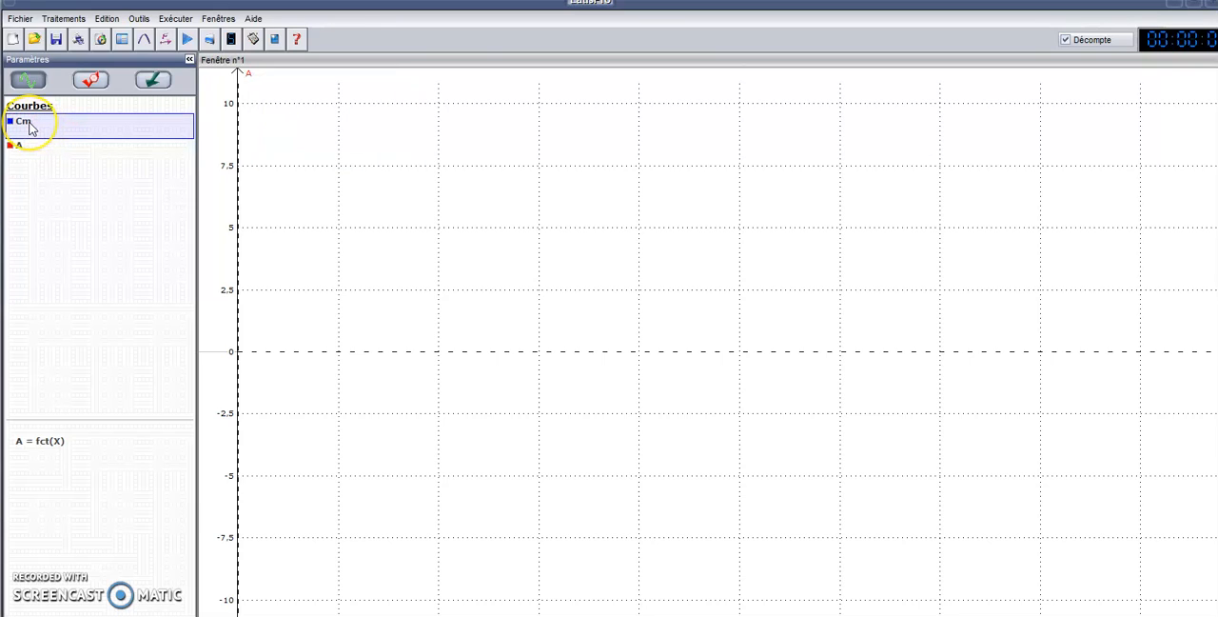
click(421, 353)
drag(23, 121, 1216, 610)
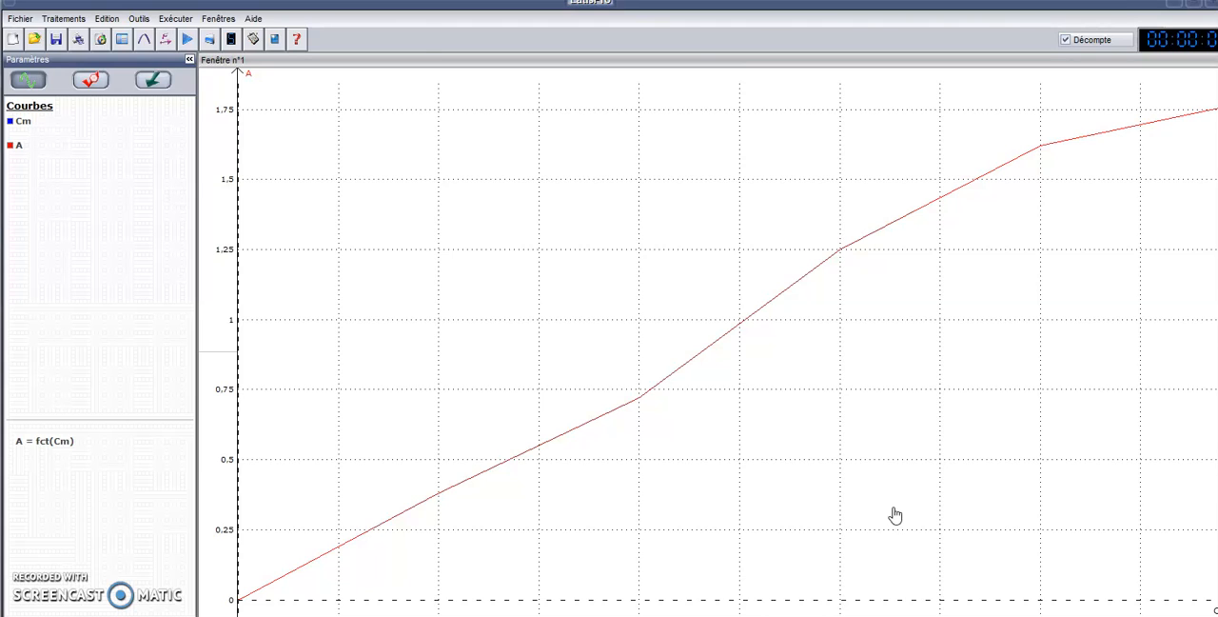
Step: Change the display style of curve A to Croix
right_click(250, 76)
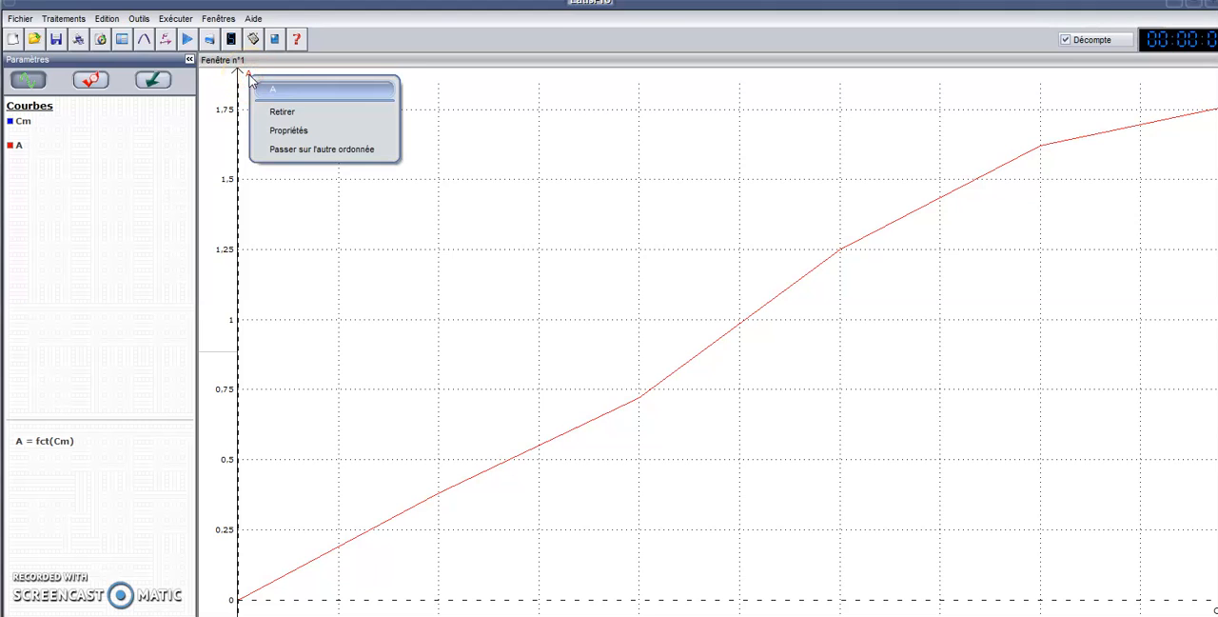
click(286, 136)
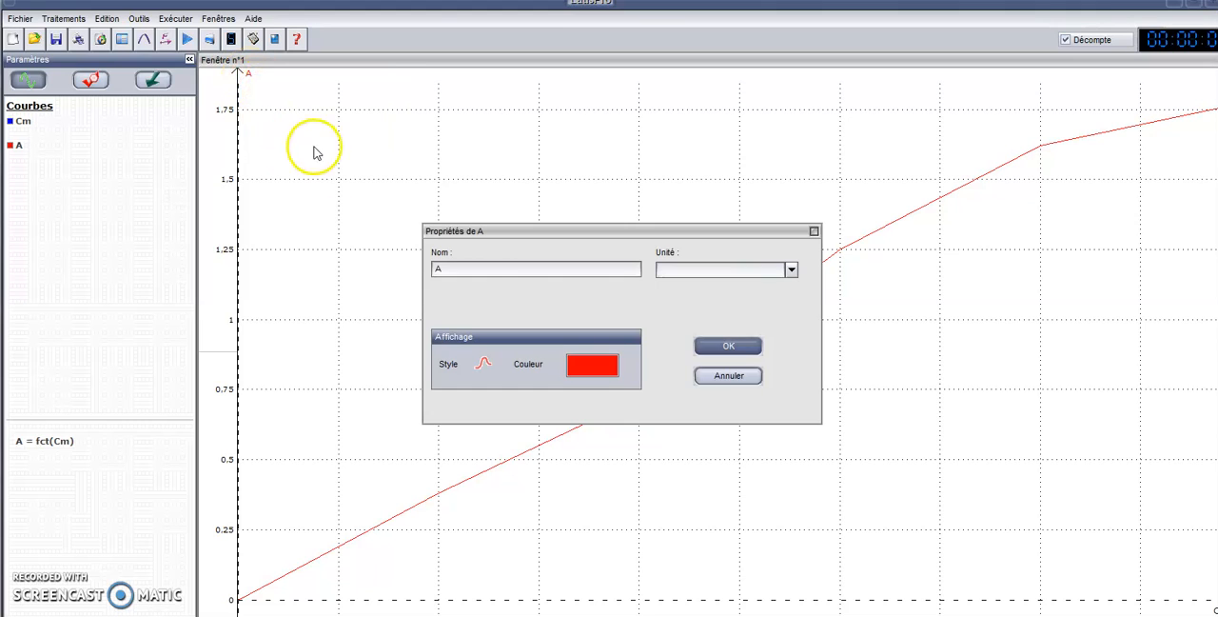
click(481, 366)
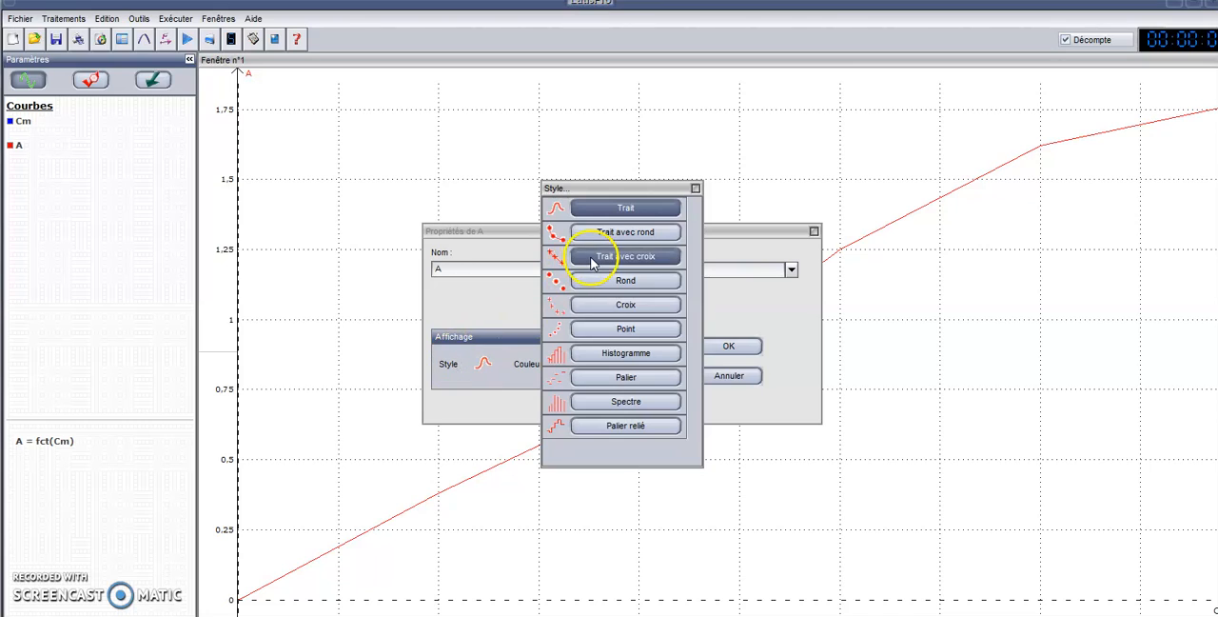
click(597, 307)
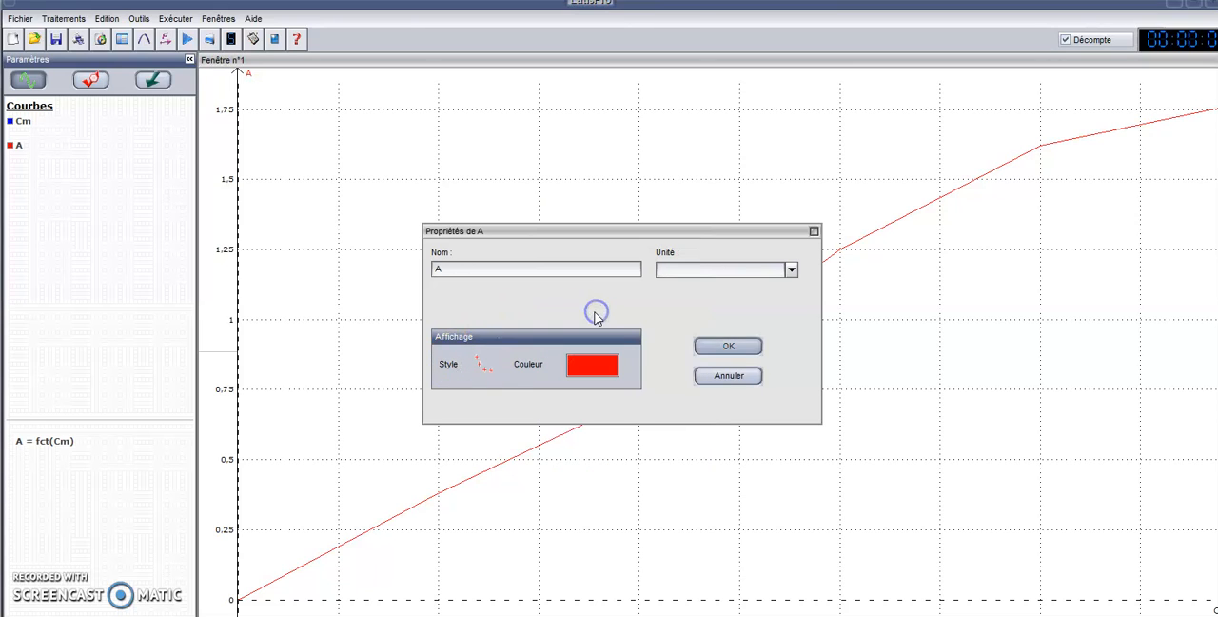
click(702, 346)
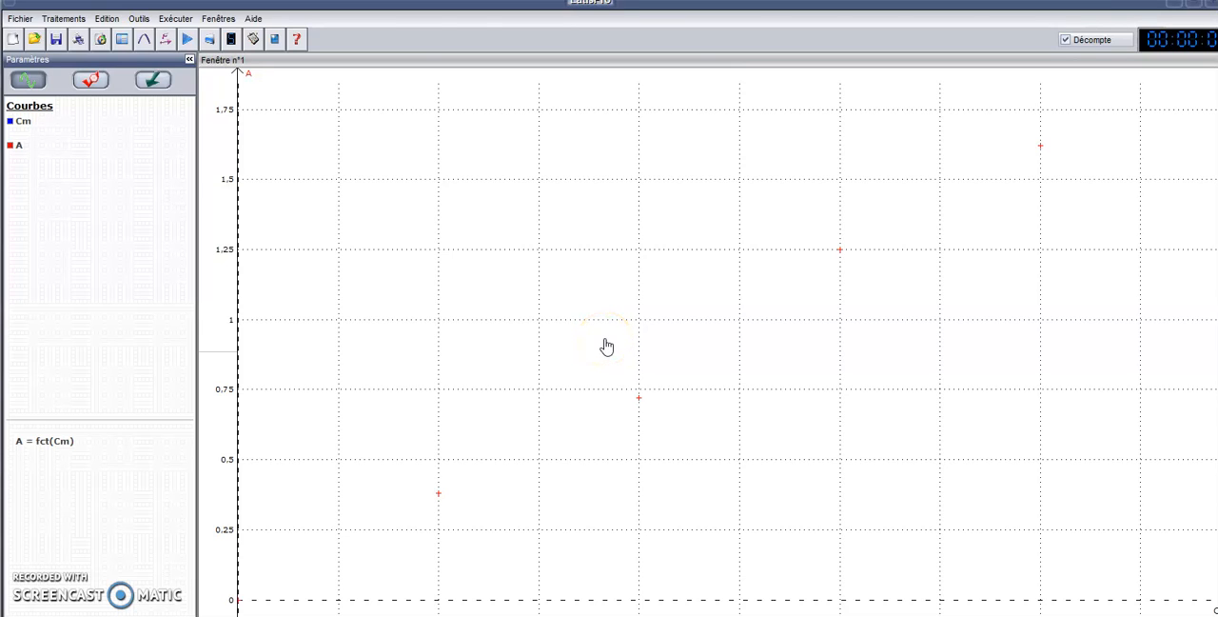
Step: Open the Modélisation tool and set A = fct(Cm) as the curve to model
click(52, 18)
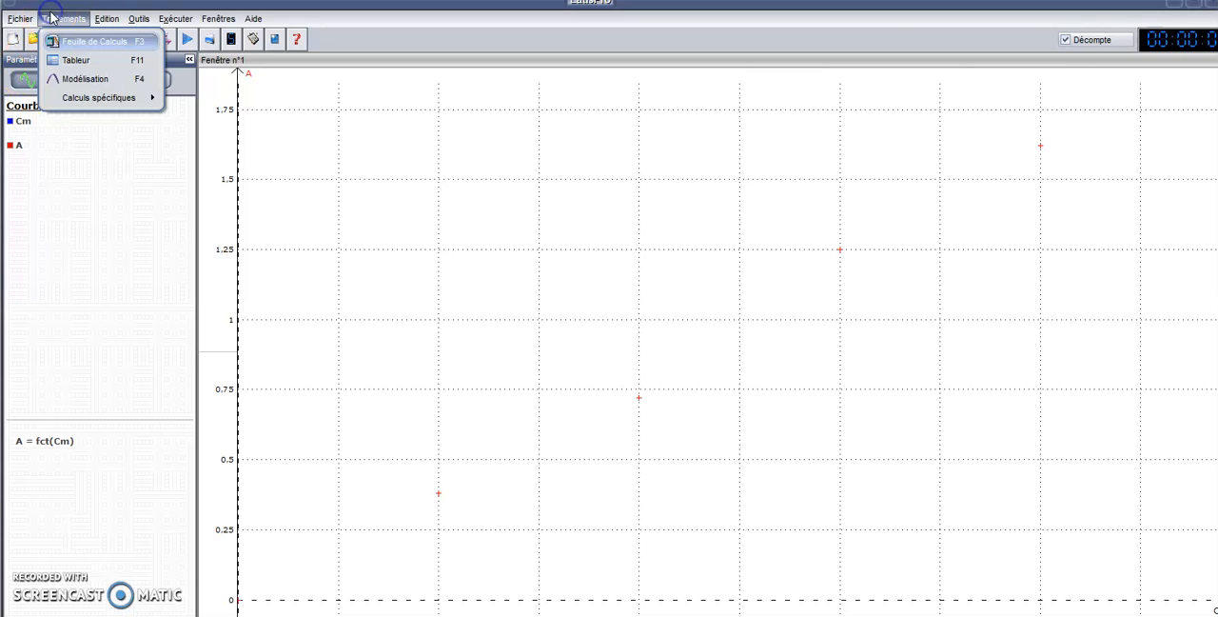
click(79, 80)
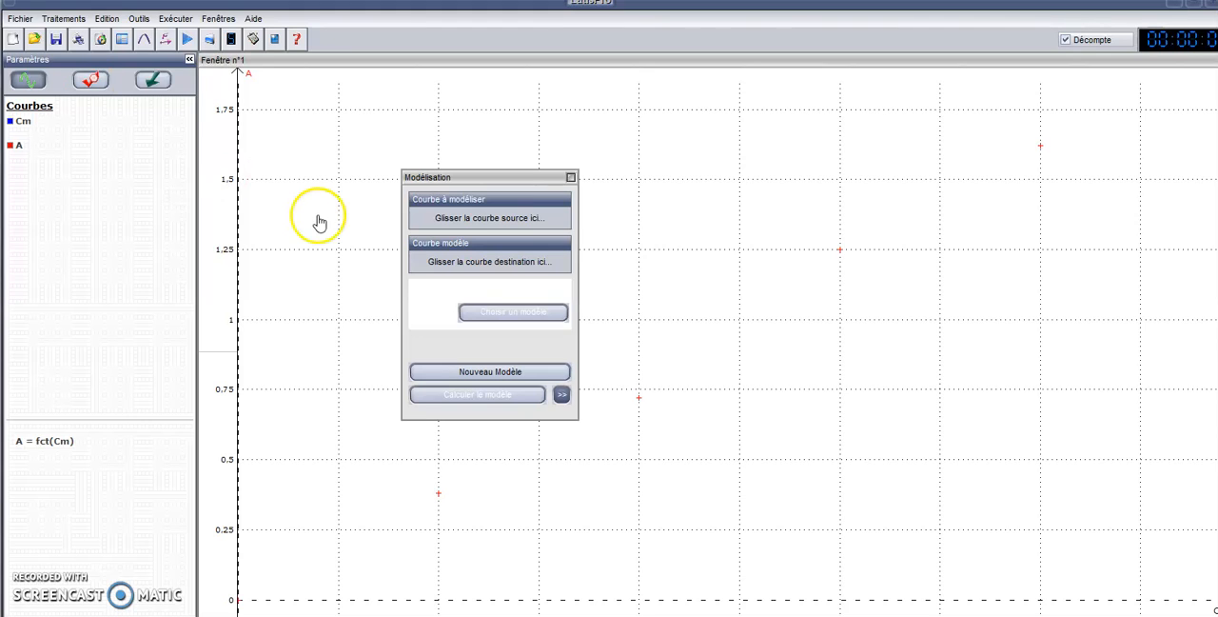
click(38, 440)
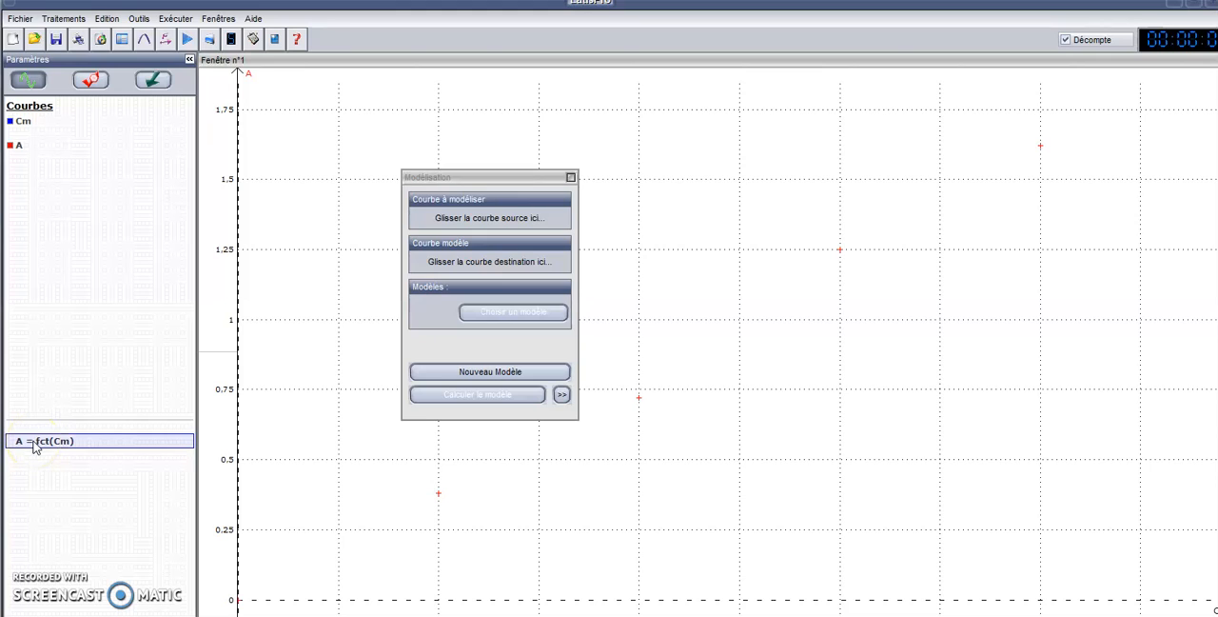
drag(33, 445, 496, 221)
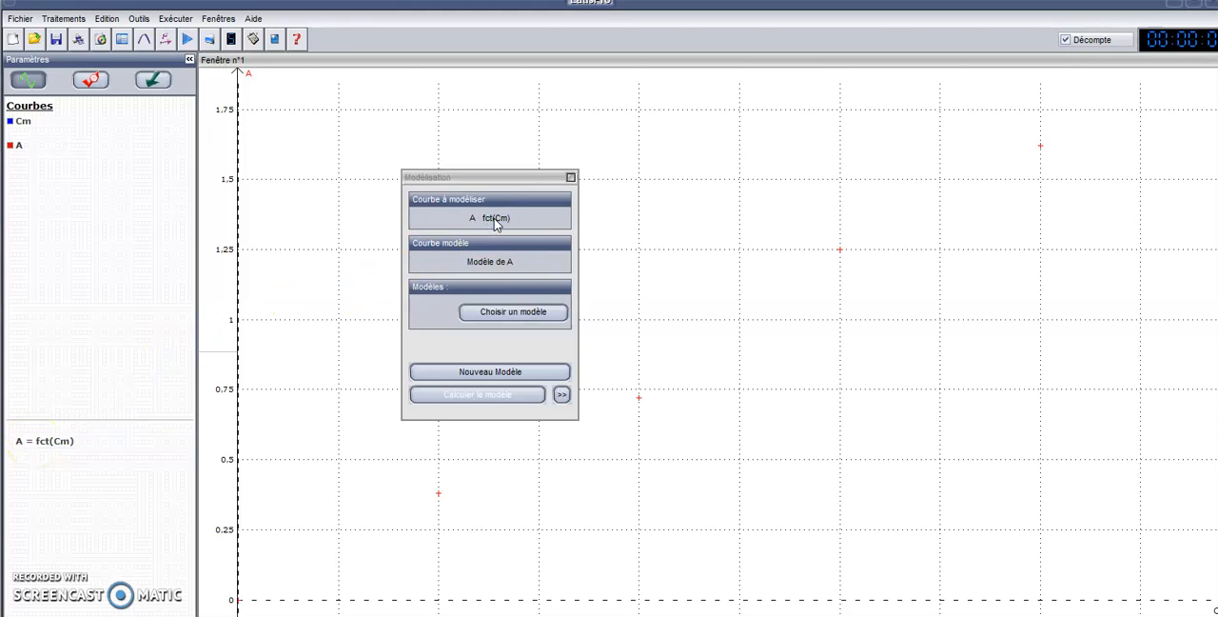
Step: Choose the Linéaire model, calculate it for A and expand the model's details
click(509, 312)
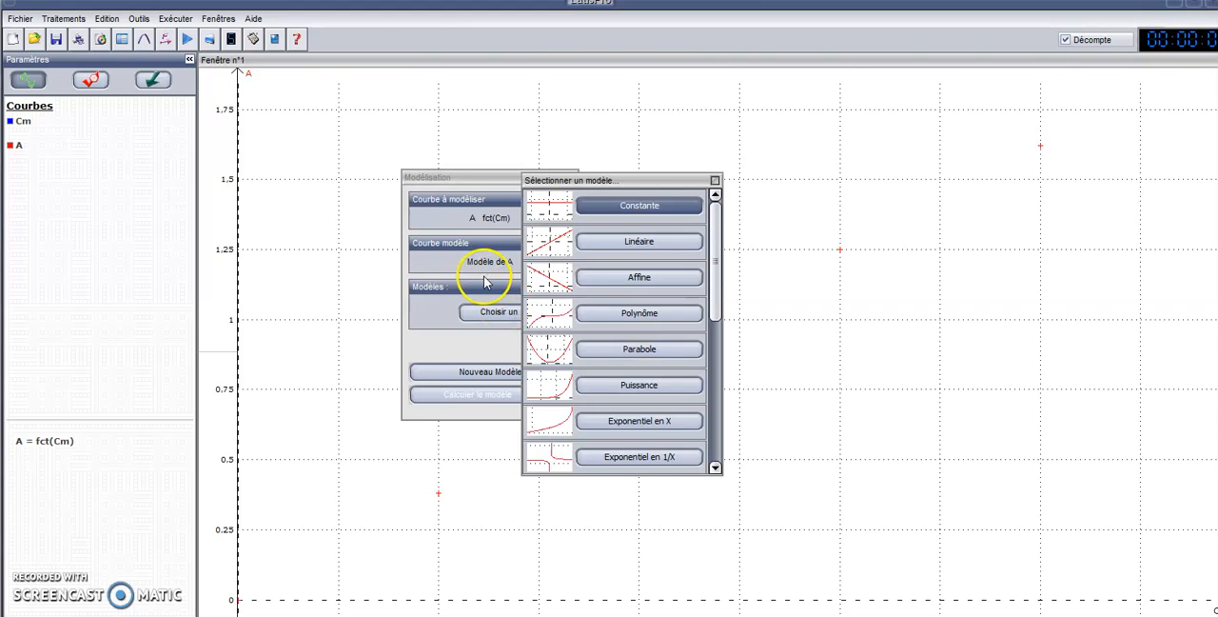
click(653, 241)
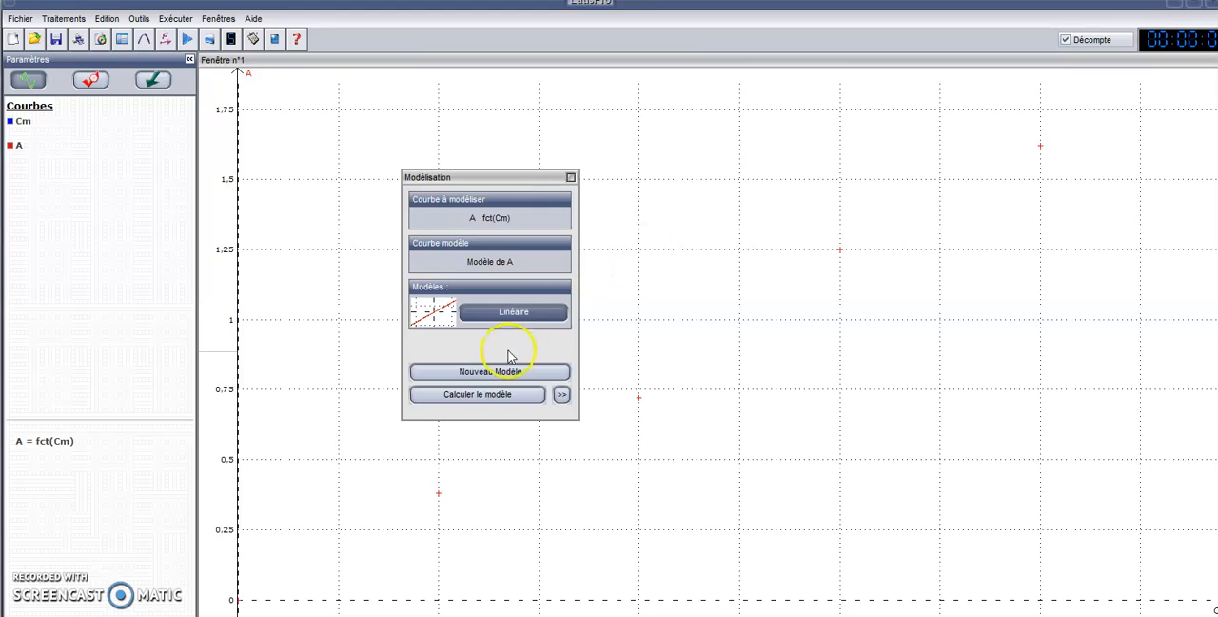
click(502, 404)
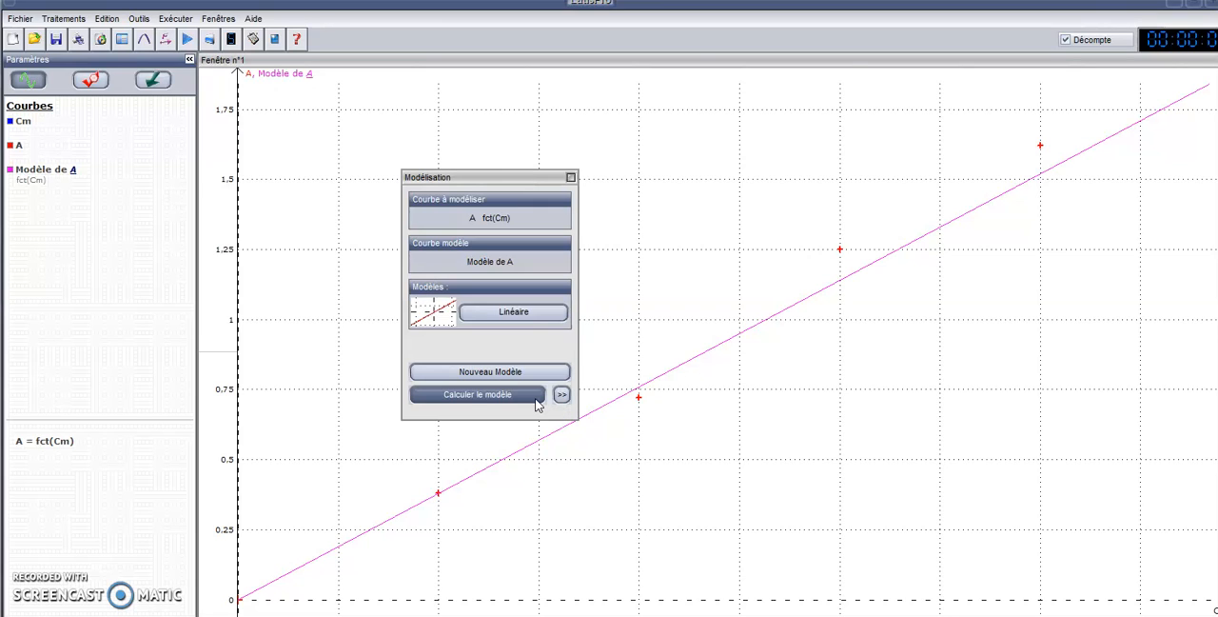
click(561, 396)
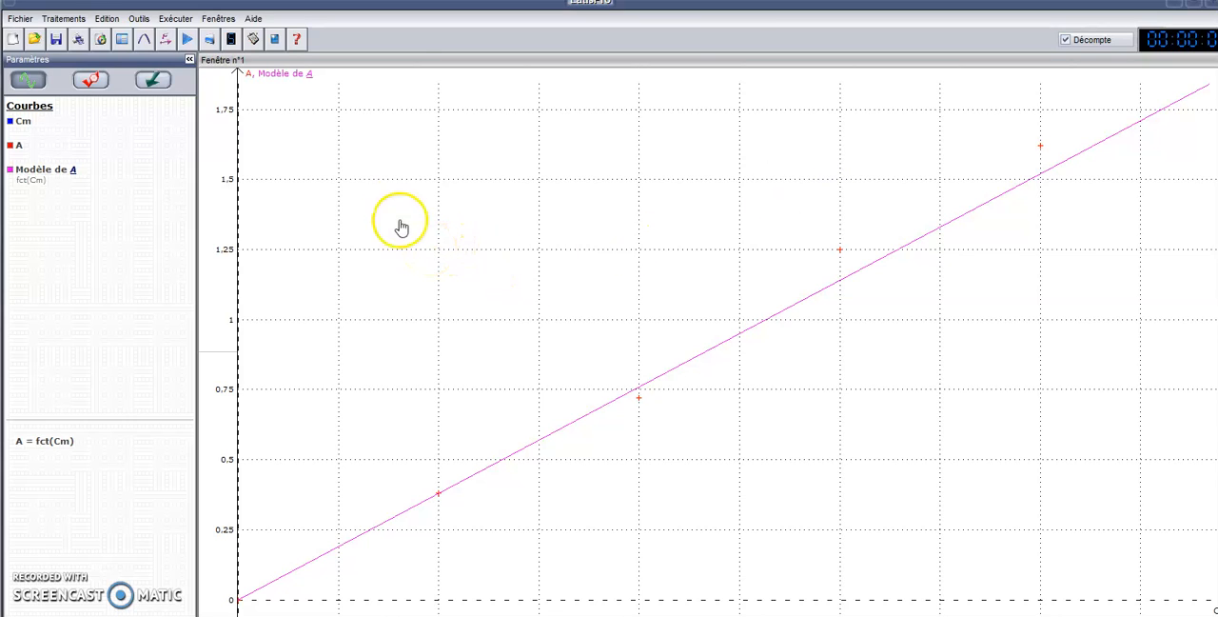
Step: Activate the Réticule on the graph and position it on the linear model line at an ordinate of about 0.88
click(365, 211)
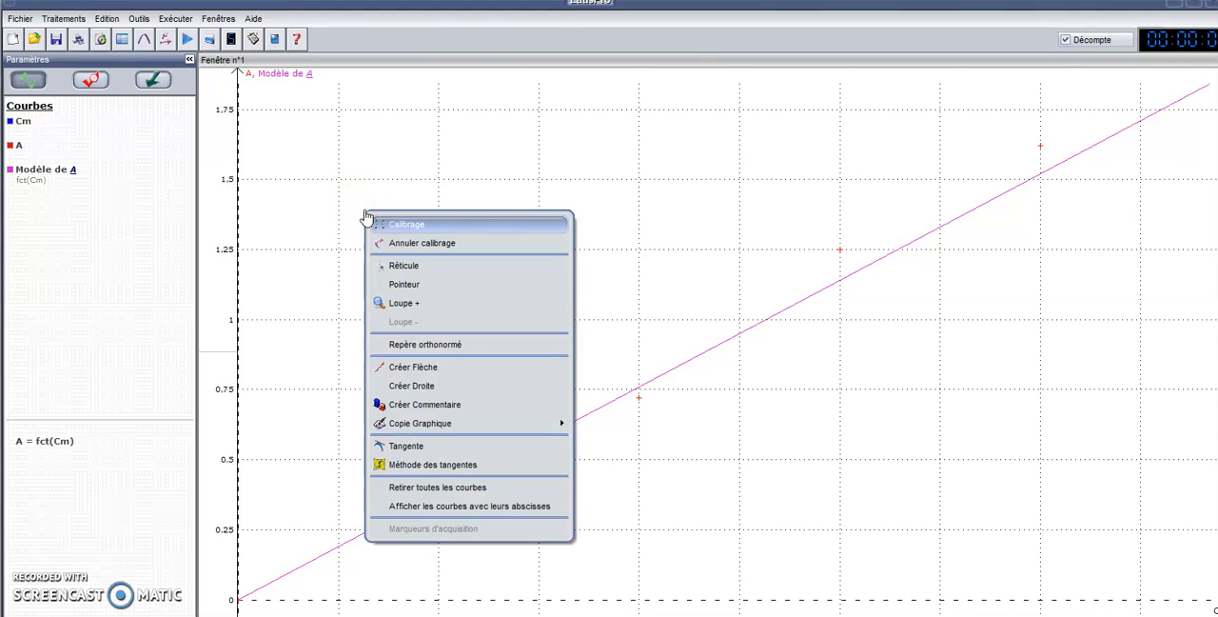
click(393, 270)
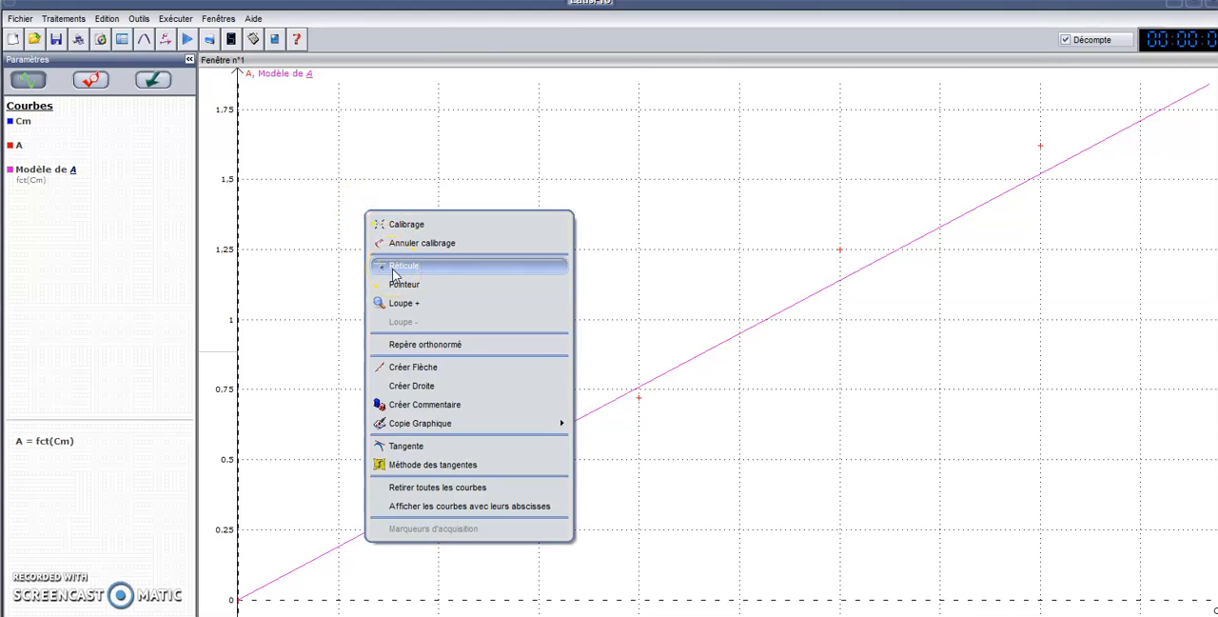
click(394, 271)
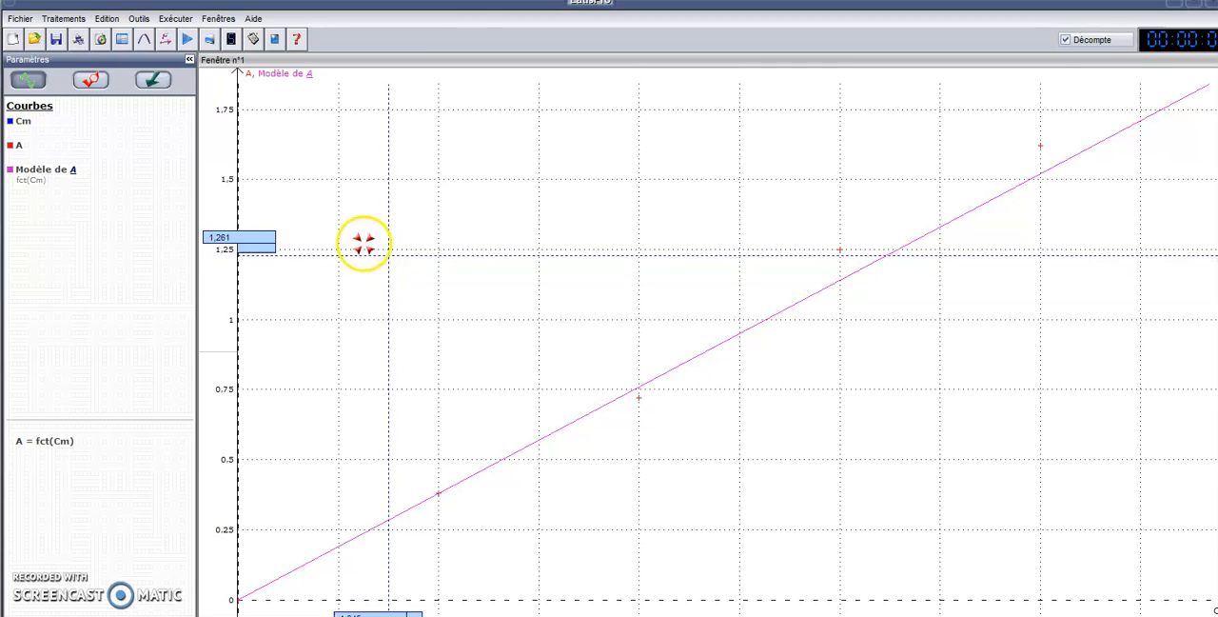
click(254, 359)
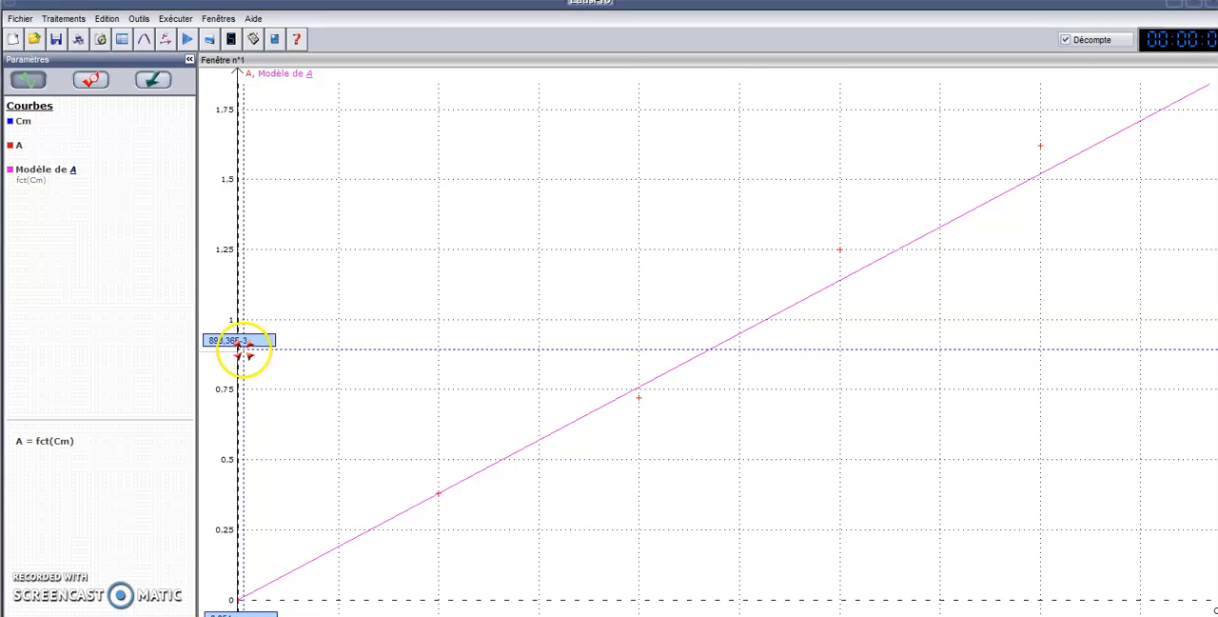
click(701, 353)
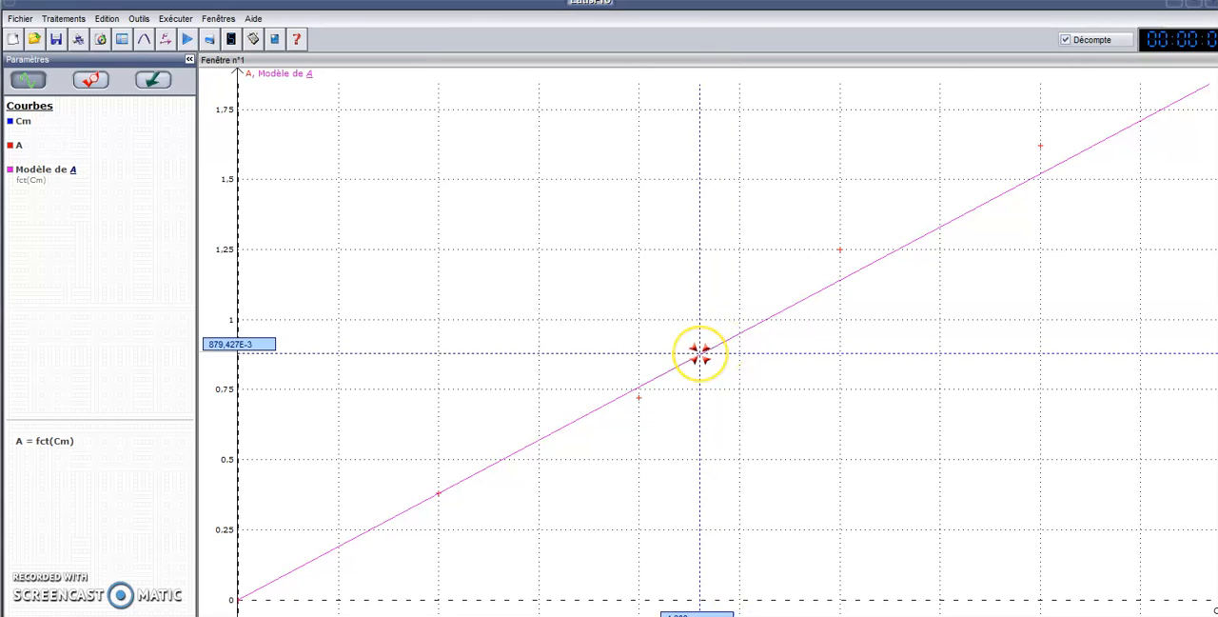